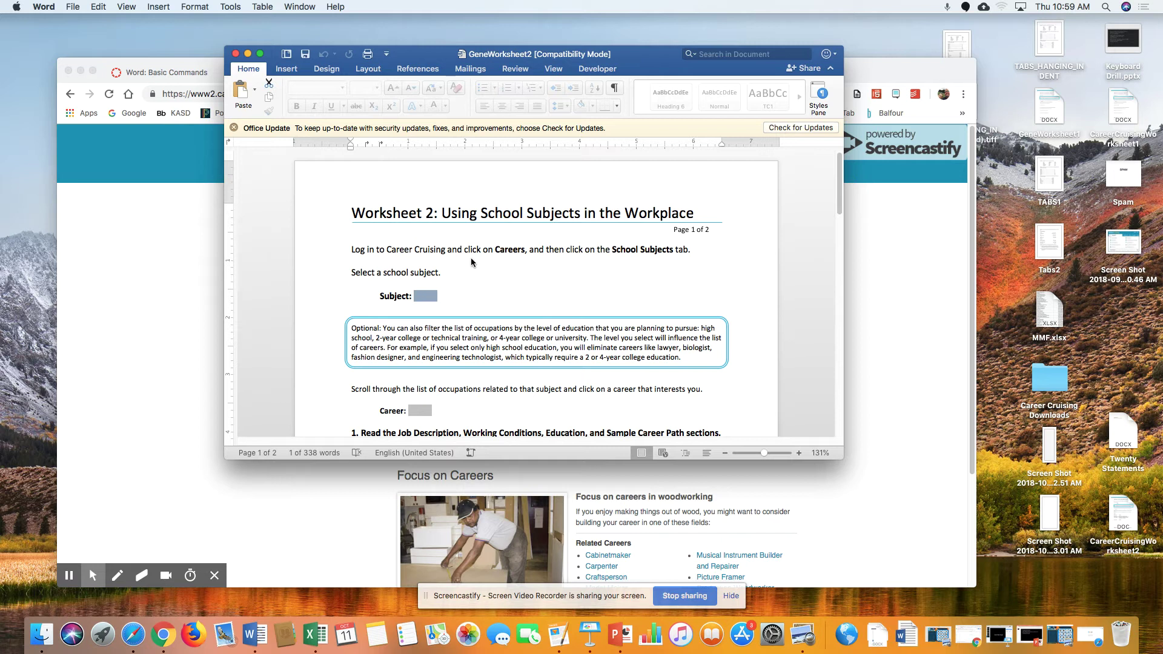
Save GeneWorksheet2.doc in Word and bring the Career Cruising dashboard forward.
left_click(306, 57)
left_click(182, 210)
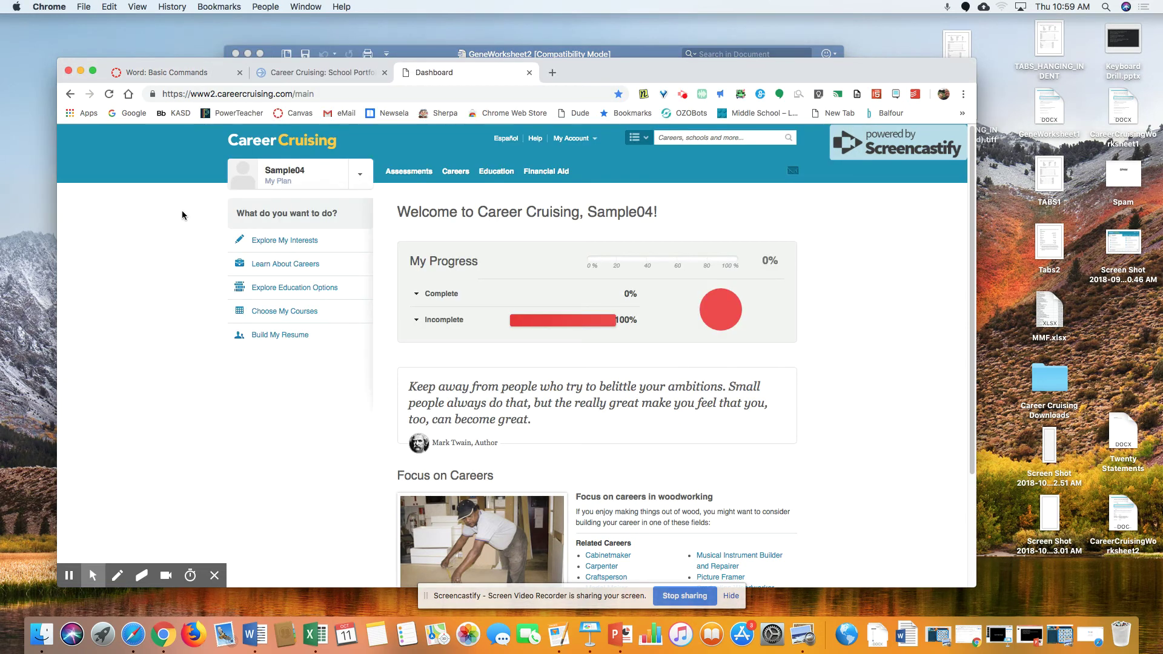
Go to My Assignments & Activities from the Sample04 My Plan menu.
left_click(360, 178)
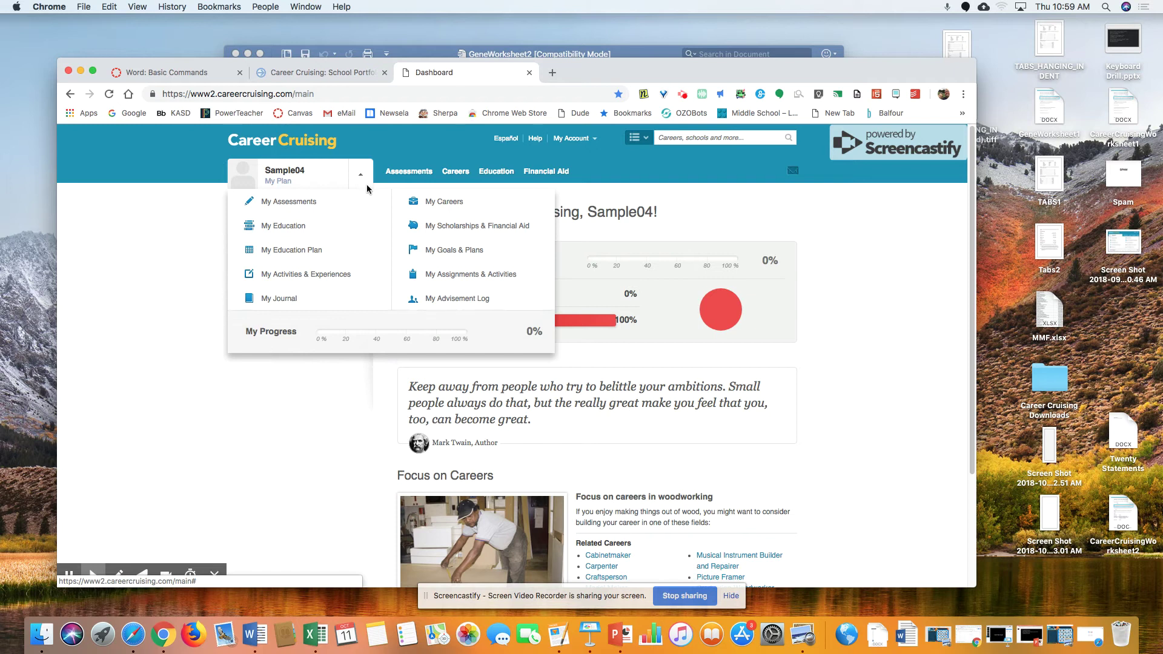
left_click(436, 275)
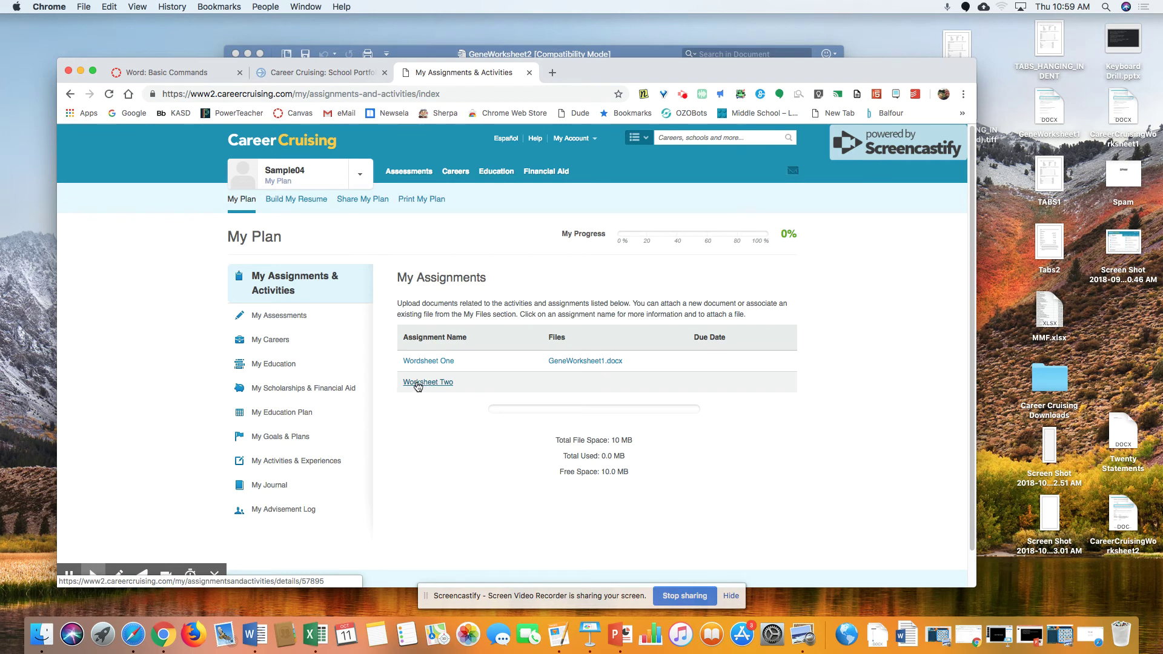
Open the Worksheet Two assignment and start a file upload from the computer.
left_click(417, 383)
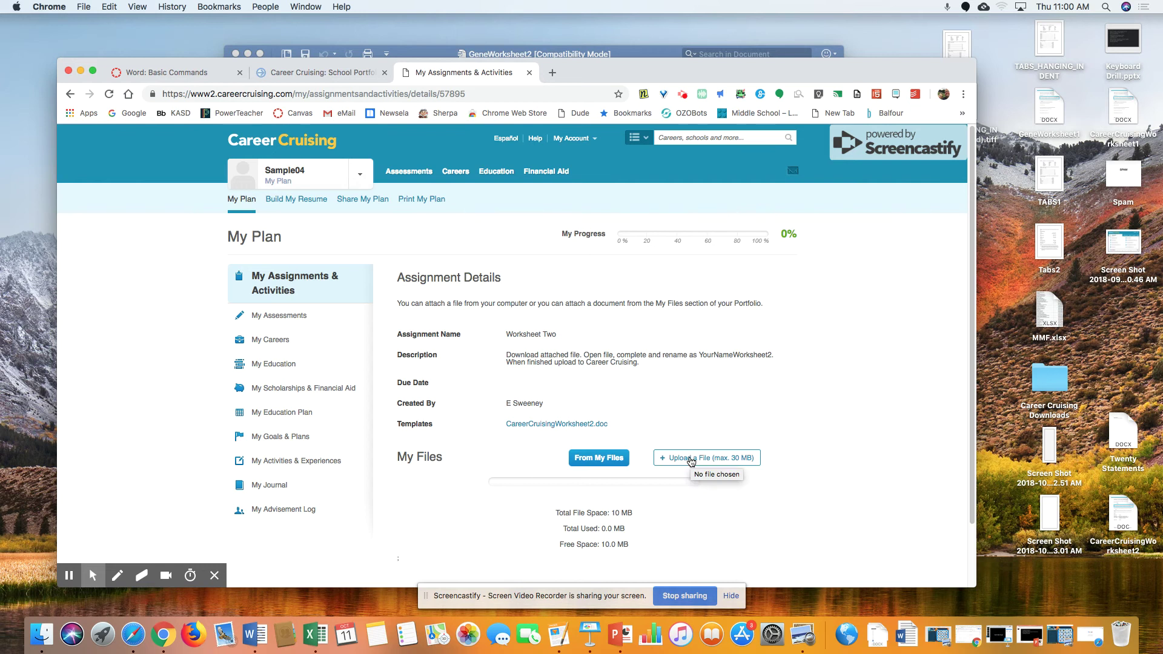
left_click(691, 462)
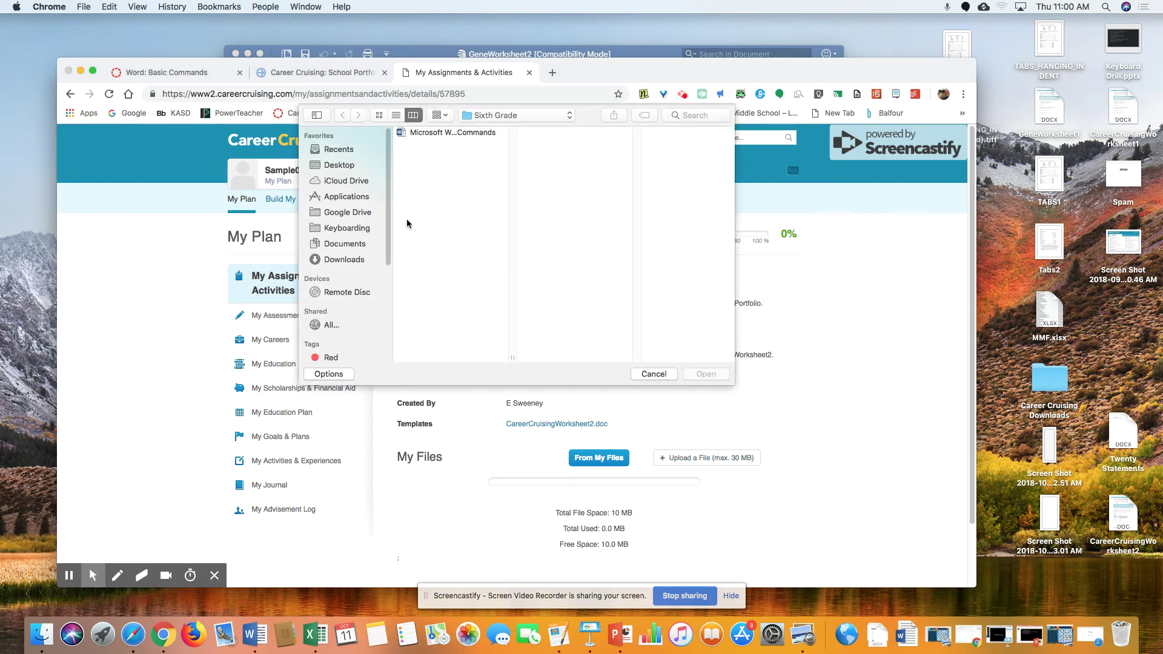
Pick GeneWorksheet2.doc from the Documents folder and upload it to Worksheet Two.
left_click(348, 261)
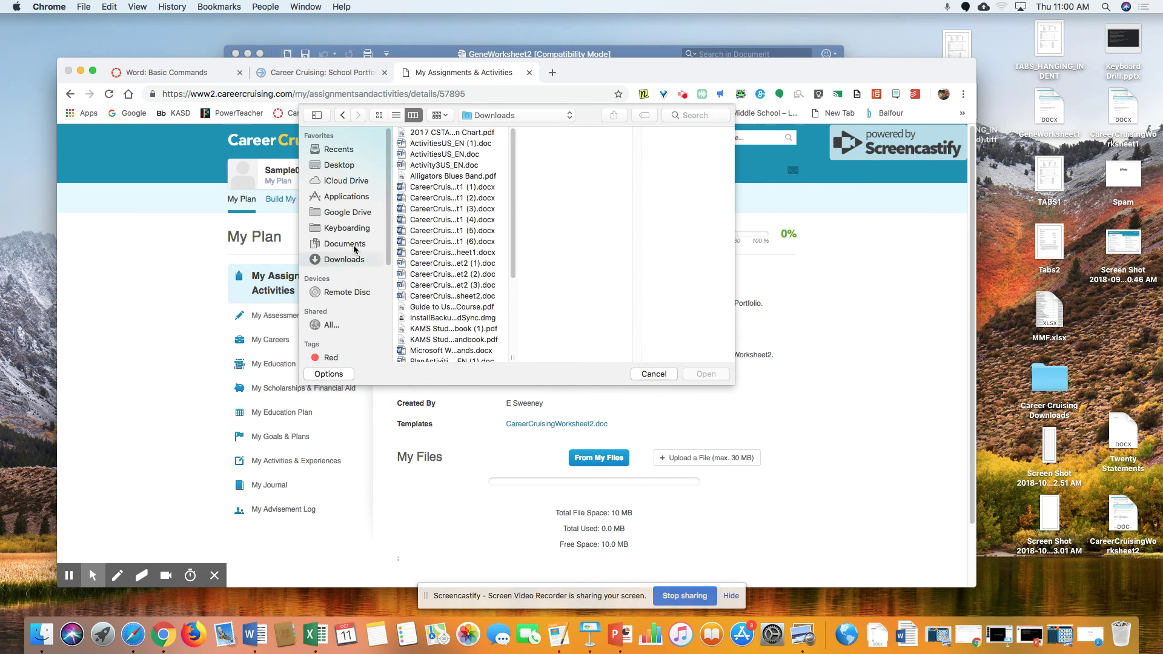
left_click(354, 246)
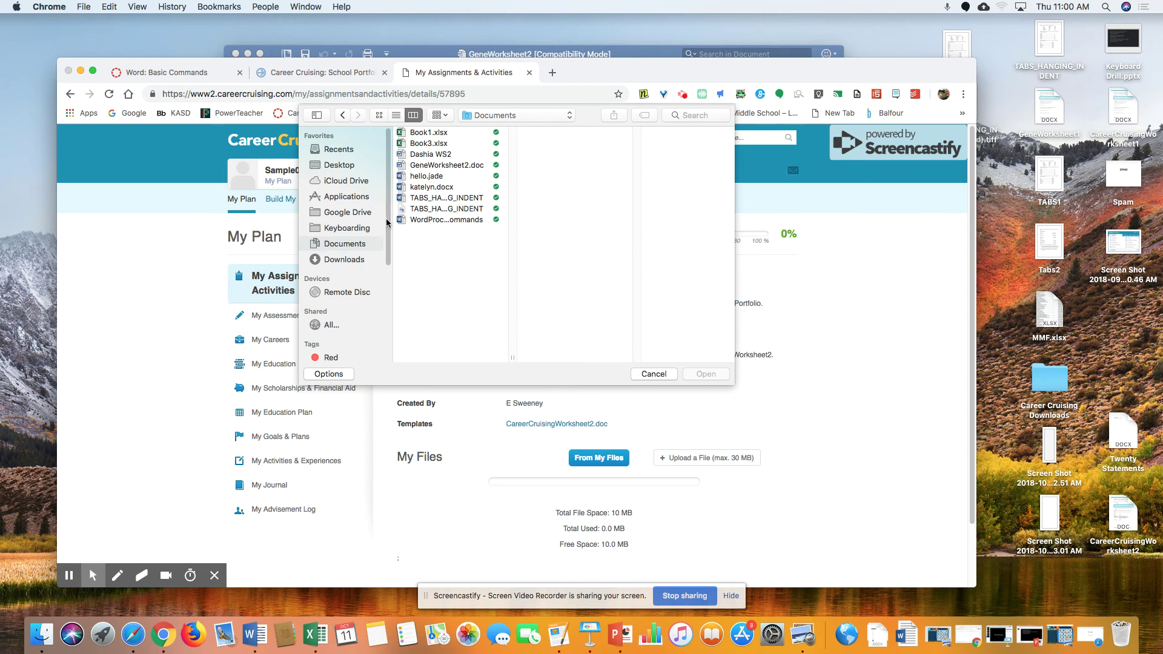
left_click(439, 168)
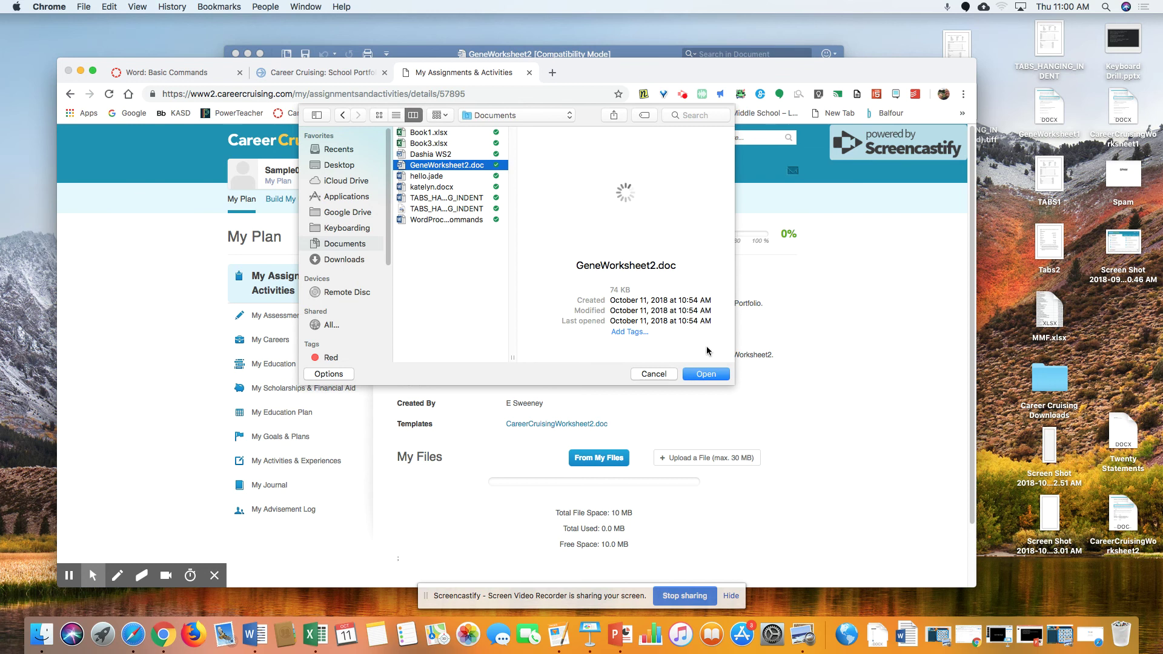
left_click(706, 376)
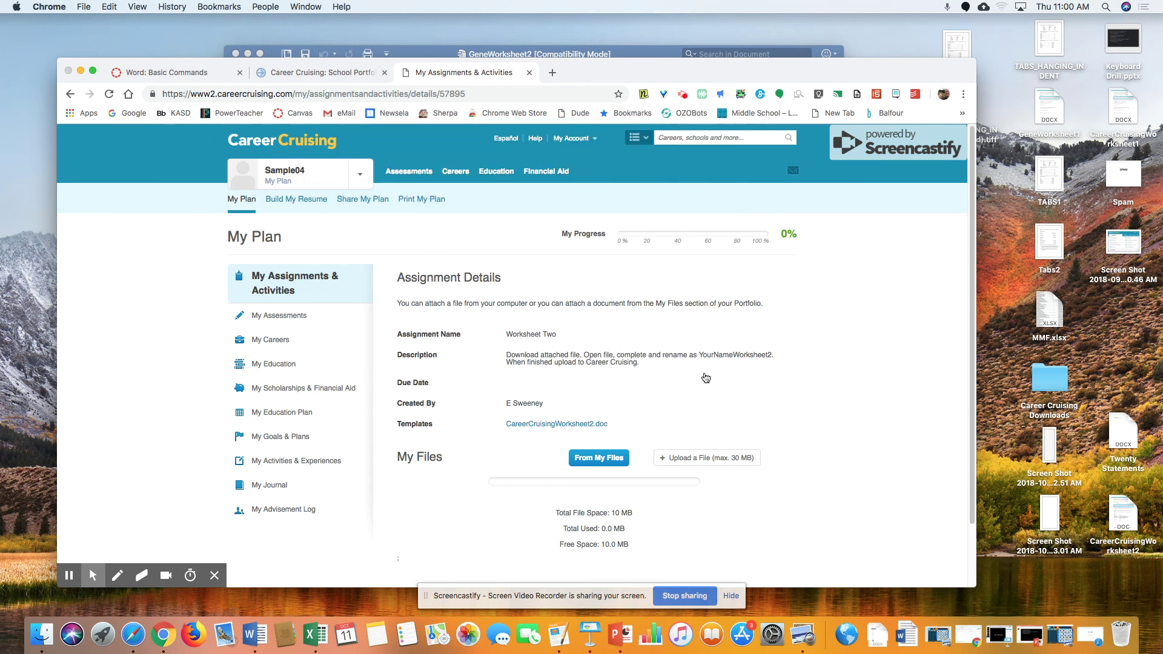